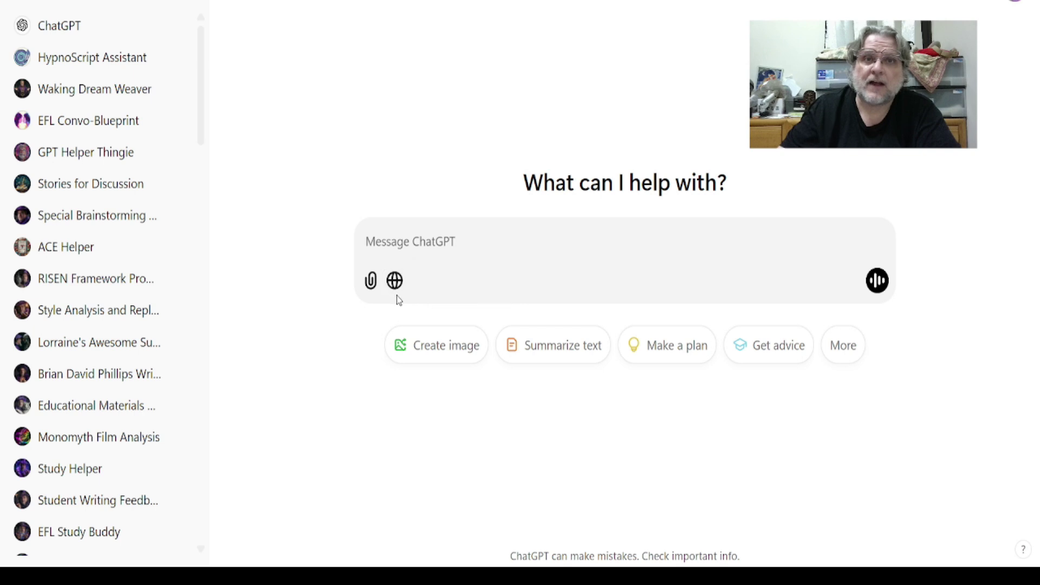
# Run a web search in the chat for "efl and ai using chatgpt for english conversation students".
pyautogui.click(394, 280)
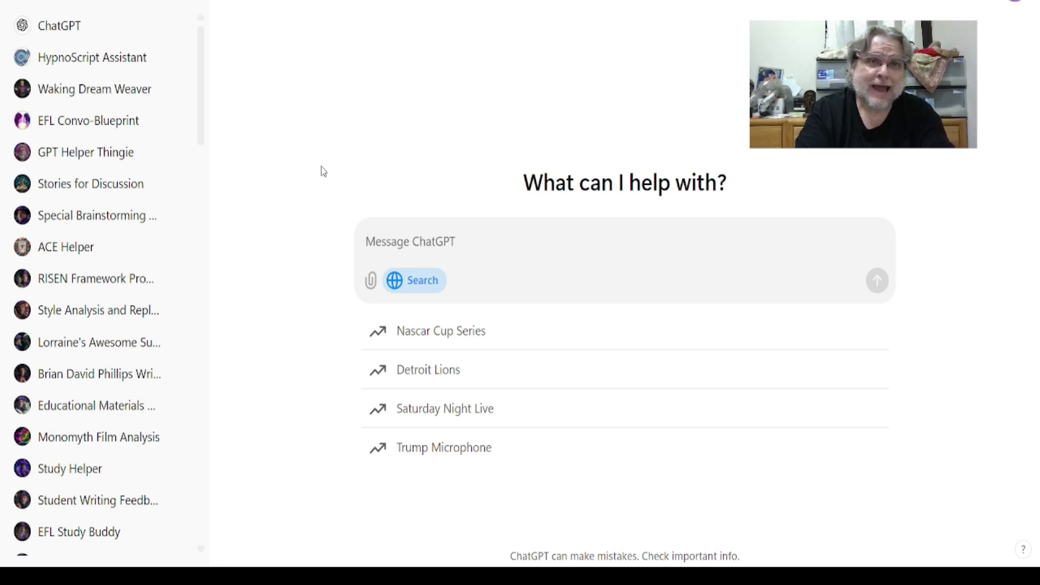
pyautogui.write('e')
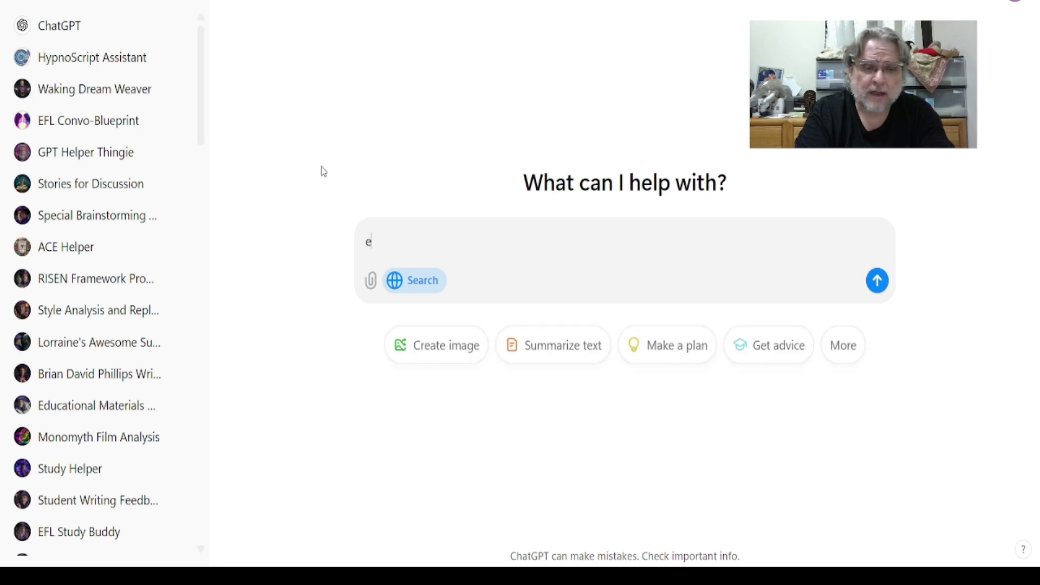
pyautogui.write('fl a')
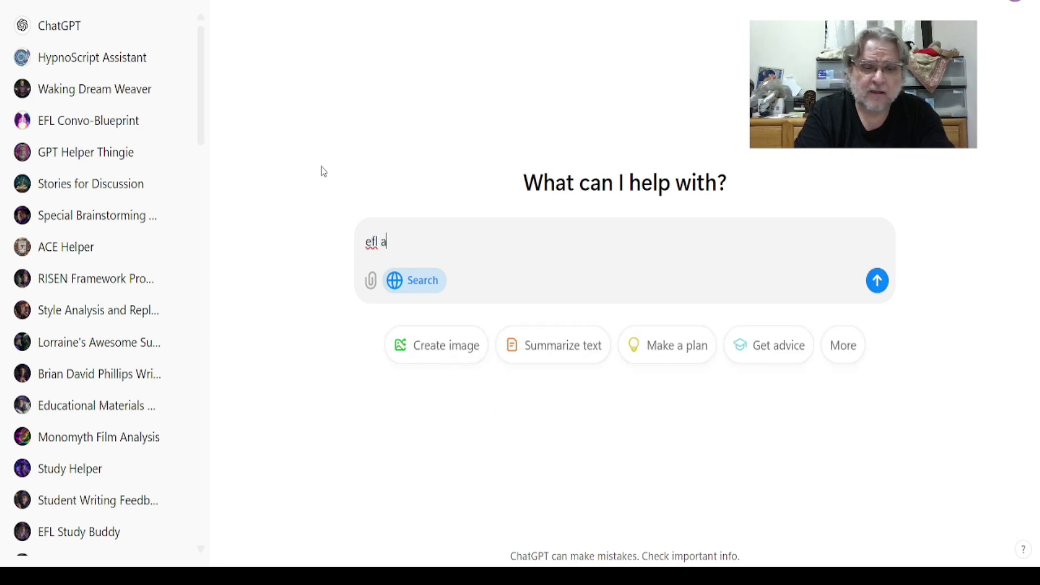
pyautogui.write('nd ai')
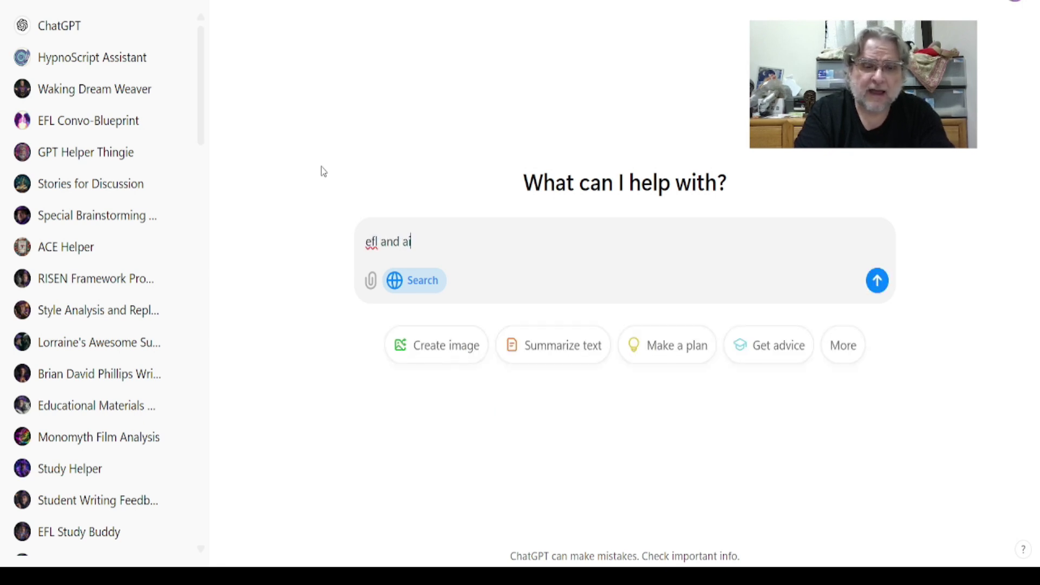
pyautogui.write(' usin')
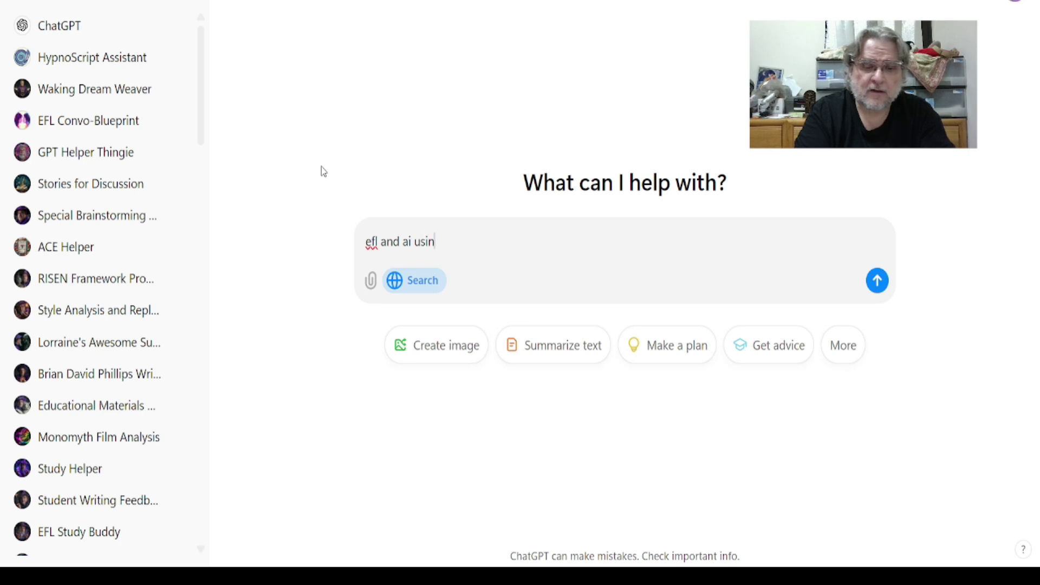
pyautogui.write('g chatgpt')
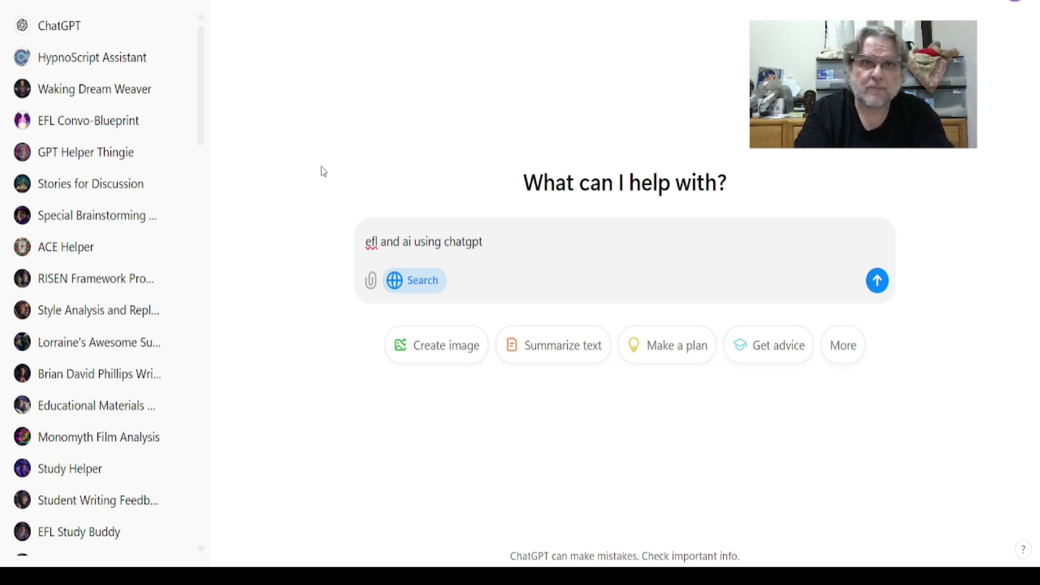
pyautogui.write(' for english conversation students')
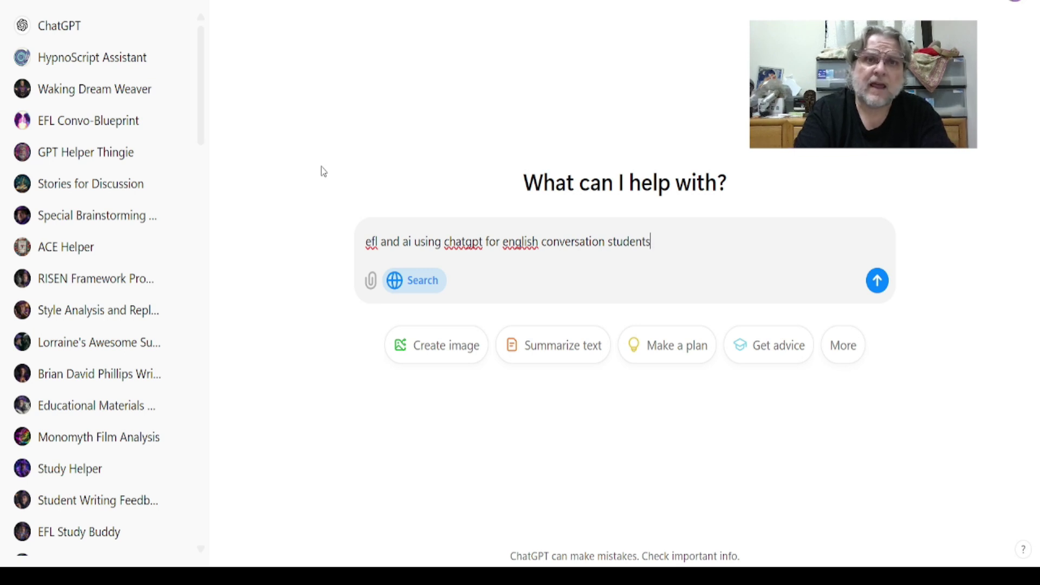
pyautogui.press('Return')
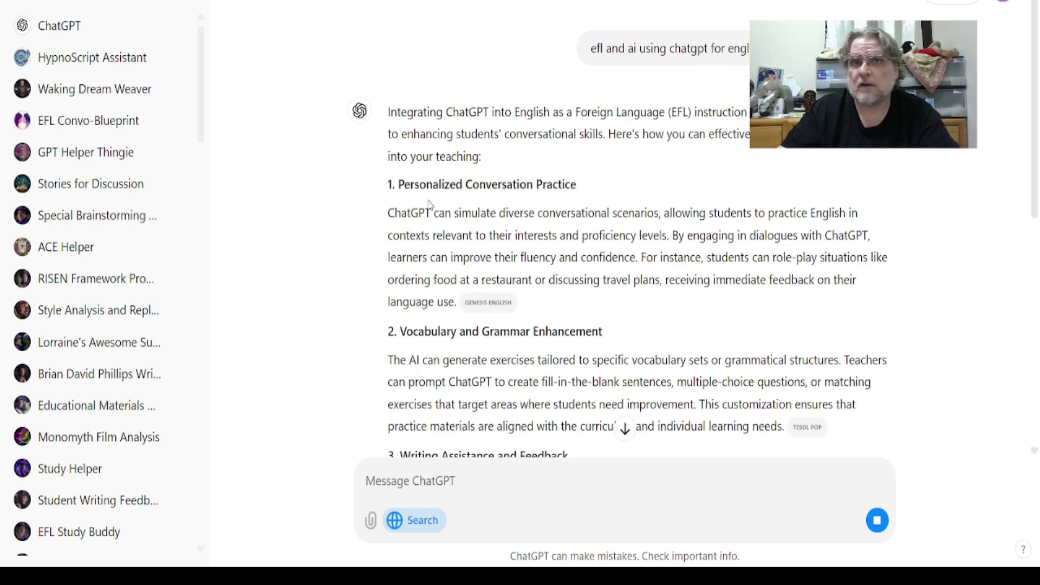
# Read through the web search answer and examine its list of cited sources and search results.
pyautogui.moveTo(1038, 43); pyautogui.dragTo(1033, 342)
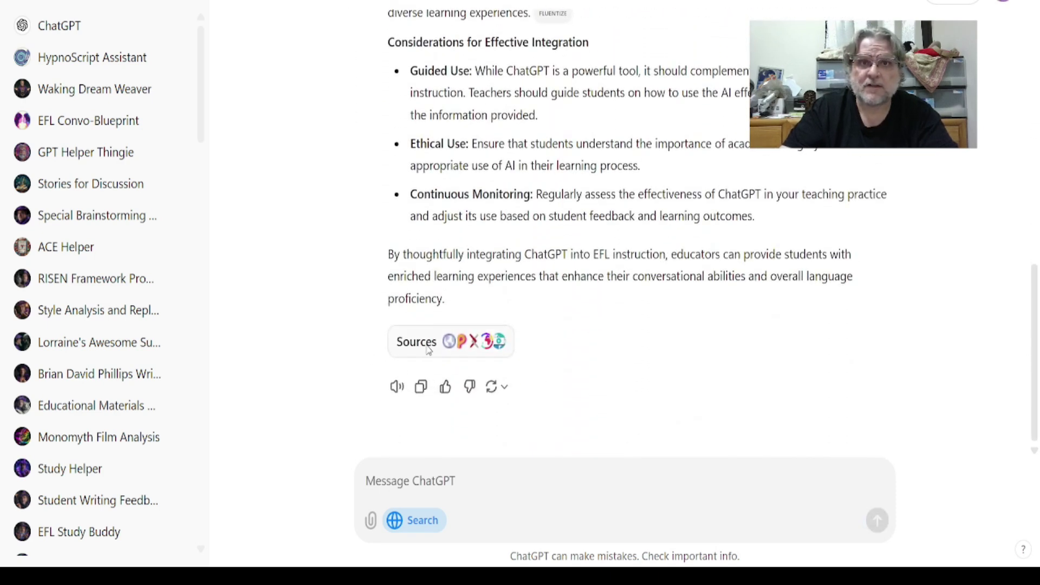
pyautogui.moveTo(1035, 364)
pyautogui.mouseDown()
pyautogui.moveTo(1035, 87)
pyautogui.moveTo(1034, 374)
pyautogui.mouseUp()
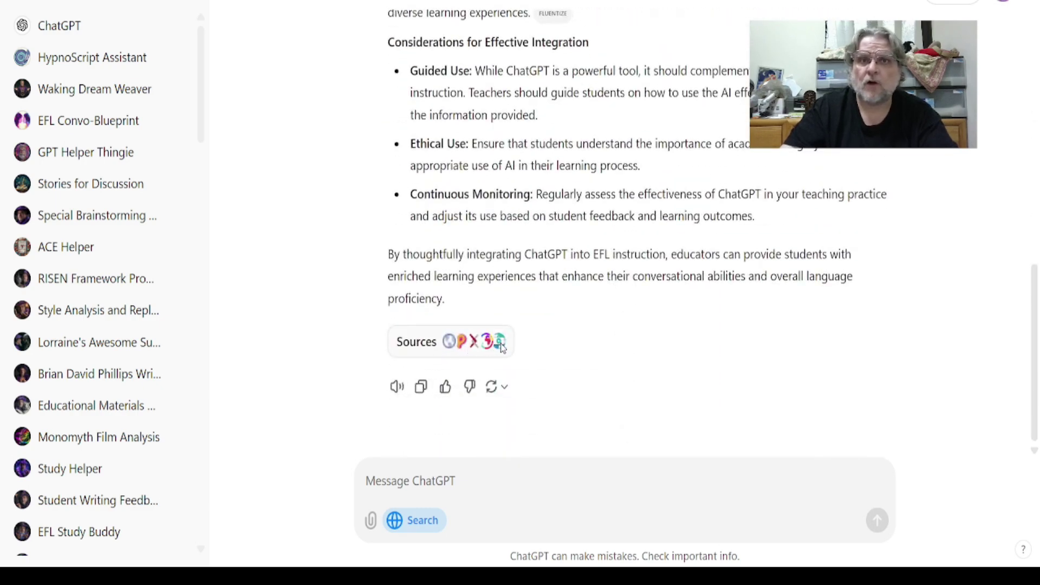
pyautogui.click(420, 343)
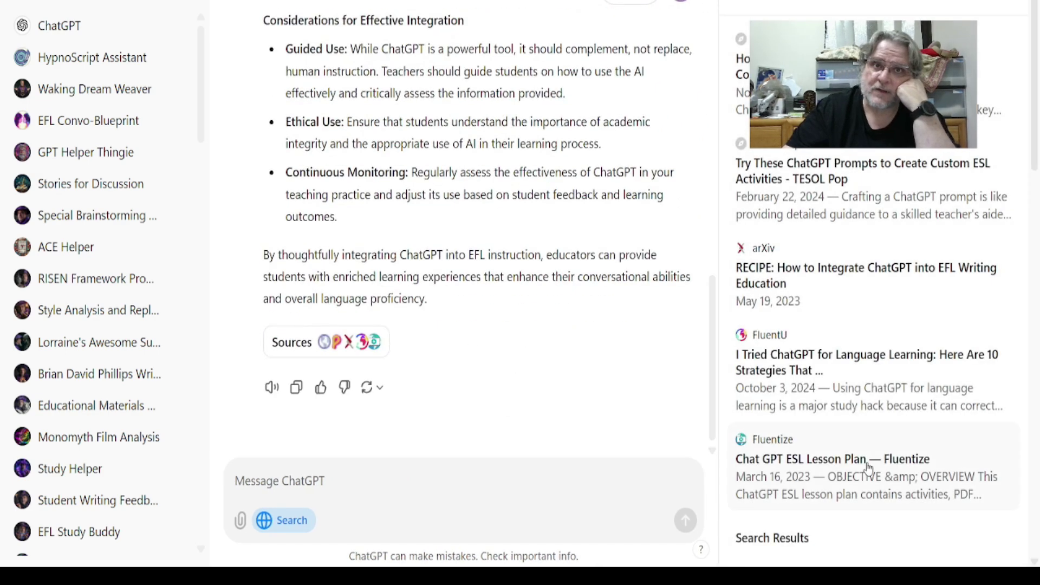
pyautogui.moveTo(1035, 149); pyautogui.dragTo(1036, 339)
pyautogui.scroll(-8, 1036, 339)
pyautogui.scroll(7, 1033, 328)
pyautogui.scroll(-2, 1034, 329)
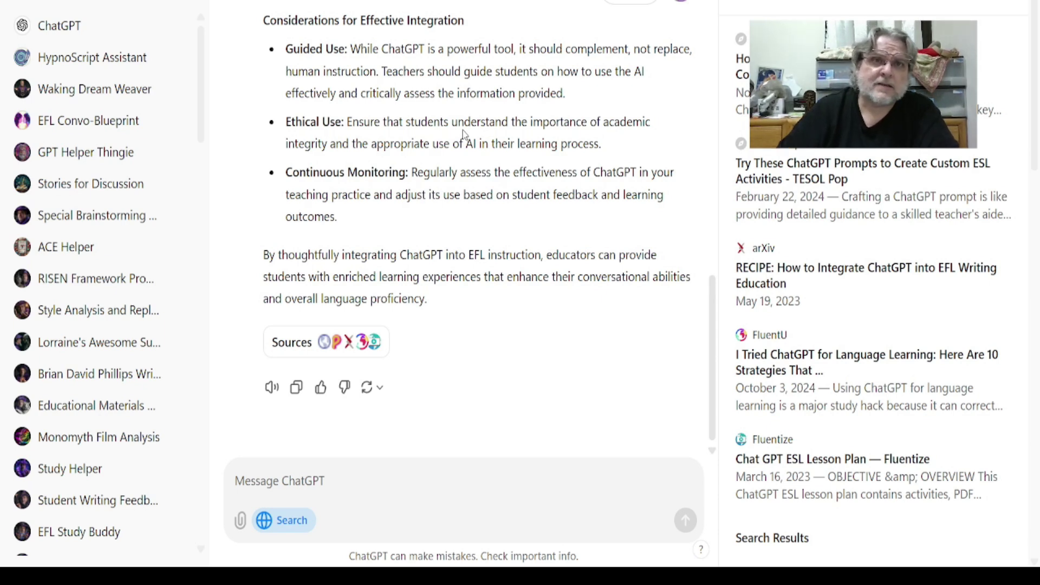
# Hold a voice conversation in a new chat about ChatGPT for English conversation students and review its transcript.
pyautogui.click(186, 2)
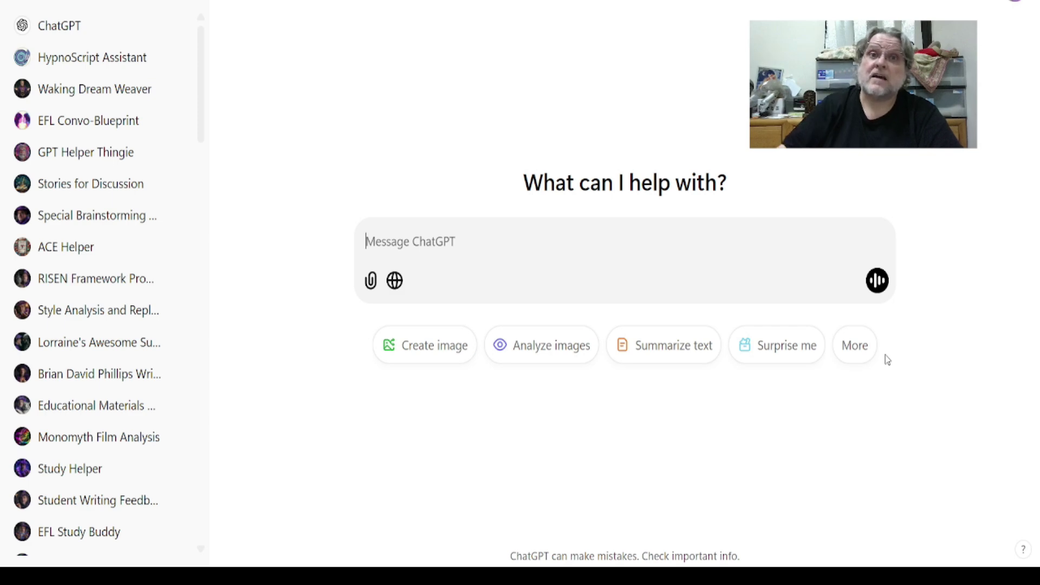
pyautogui.click(877, 281)
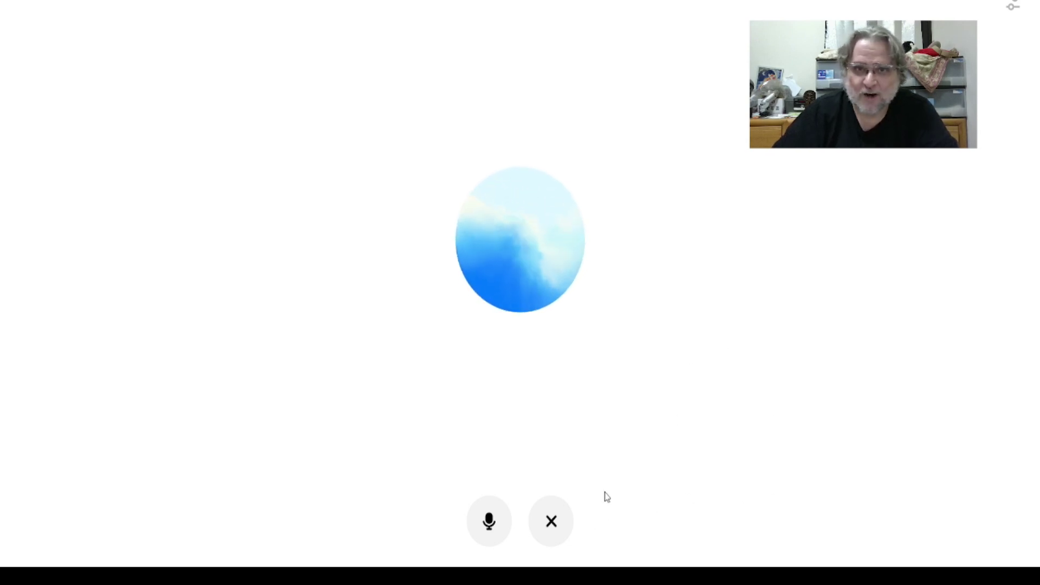
pyautogui.click(552, 523)
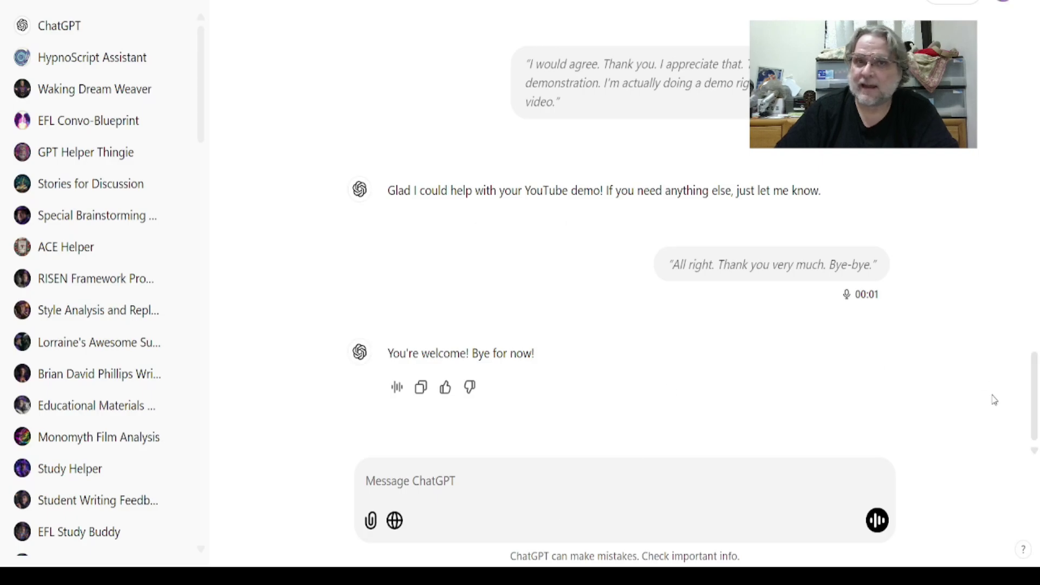
pyautogui.moveTo(1025, 408); pyautogui.dragTo(1033, 60)
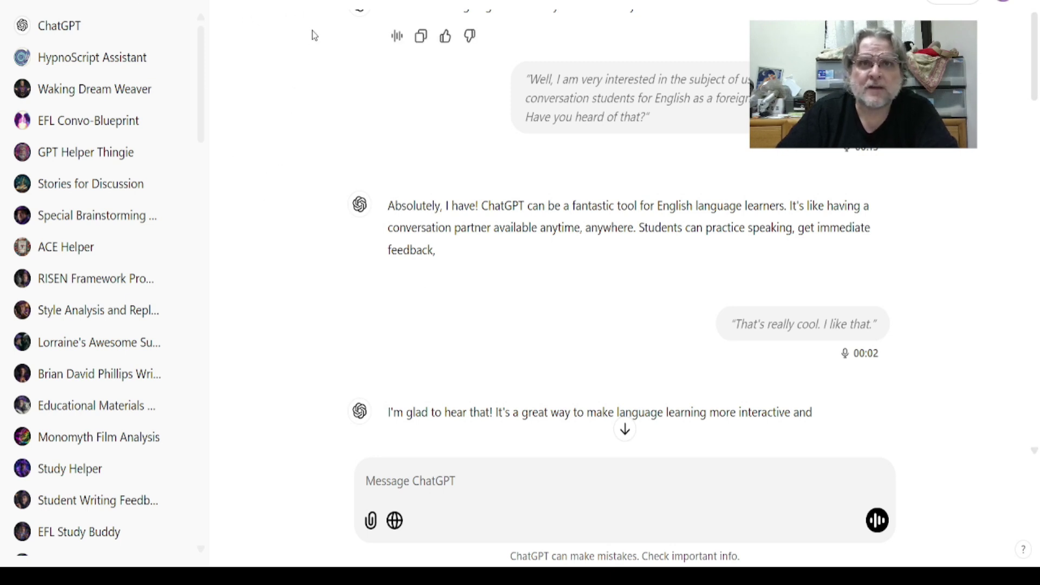
# Switch the model to GPT-4o with canvas and start a new chat.
pyautogui.click(268, 1)
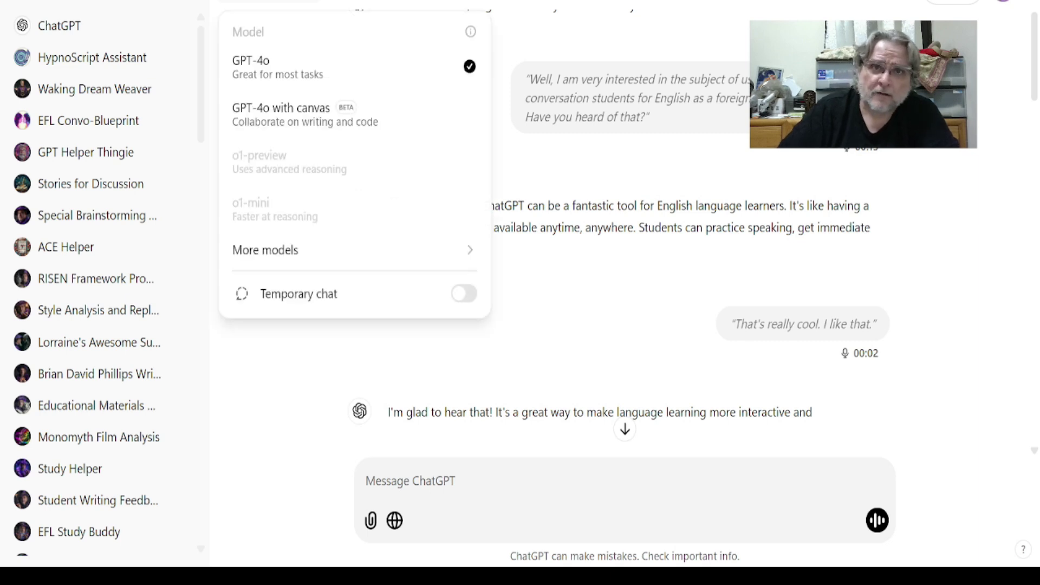
pyautogui.click(294, 125)
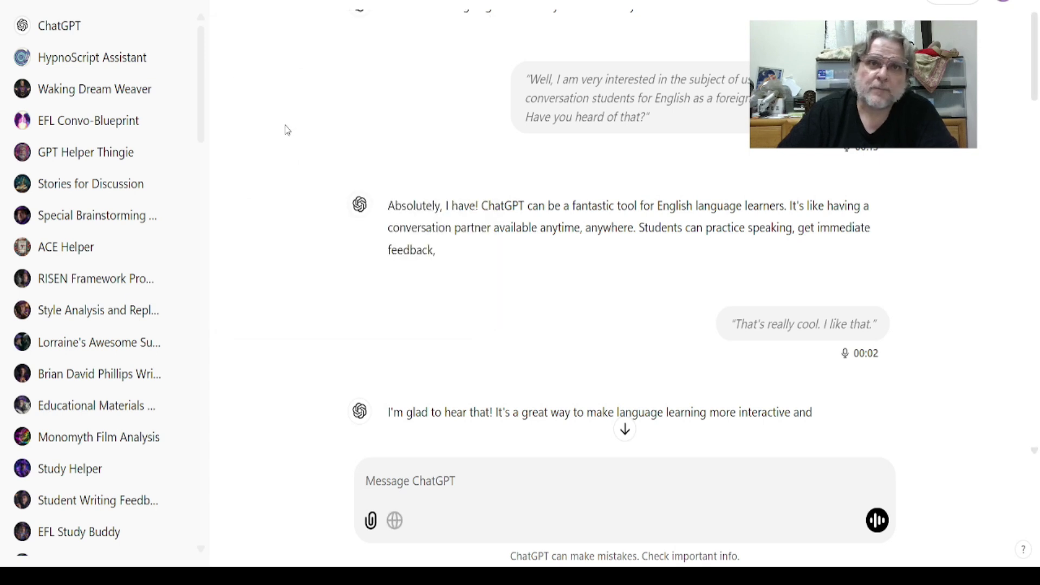
pyautogui.moveTo(267, 225)
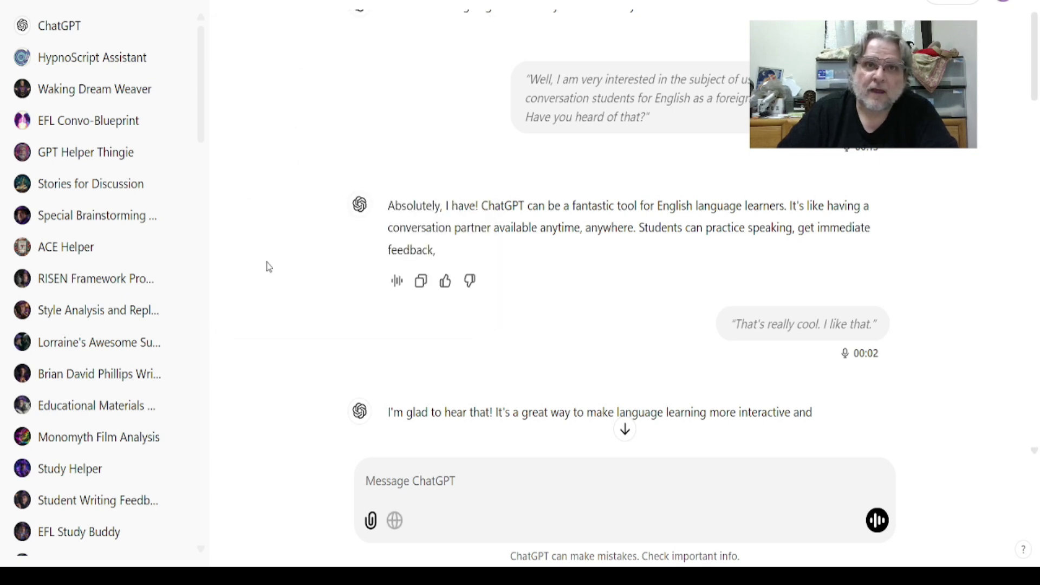
pyautogui.click(203, 31)
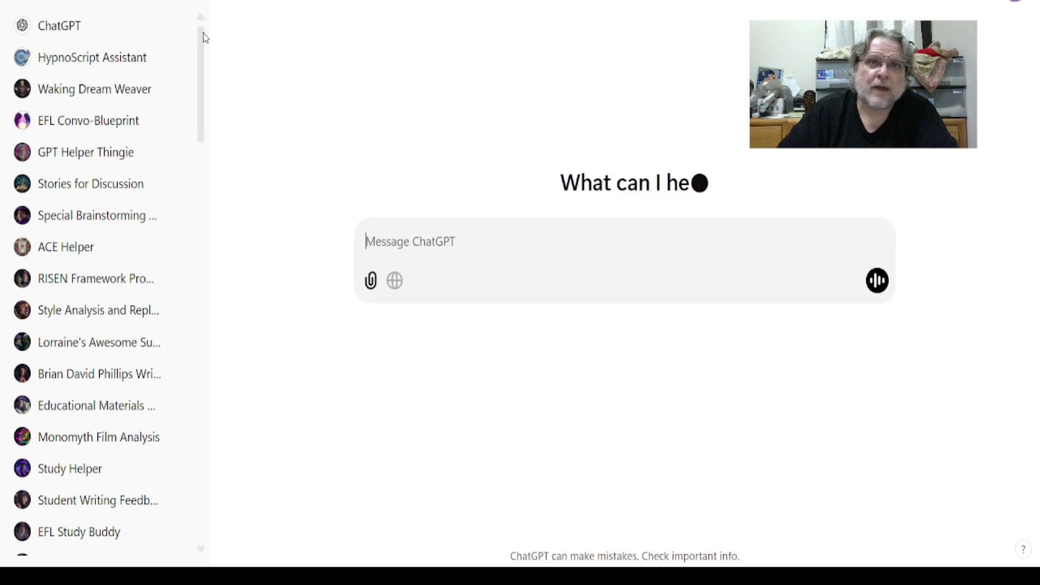
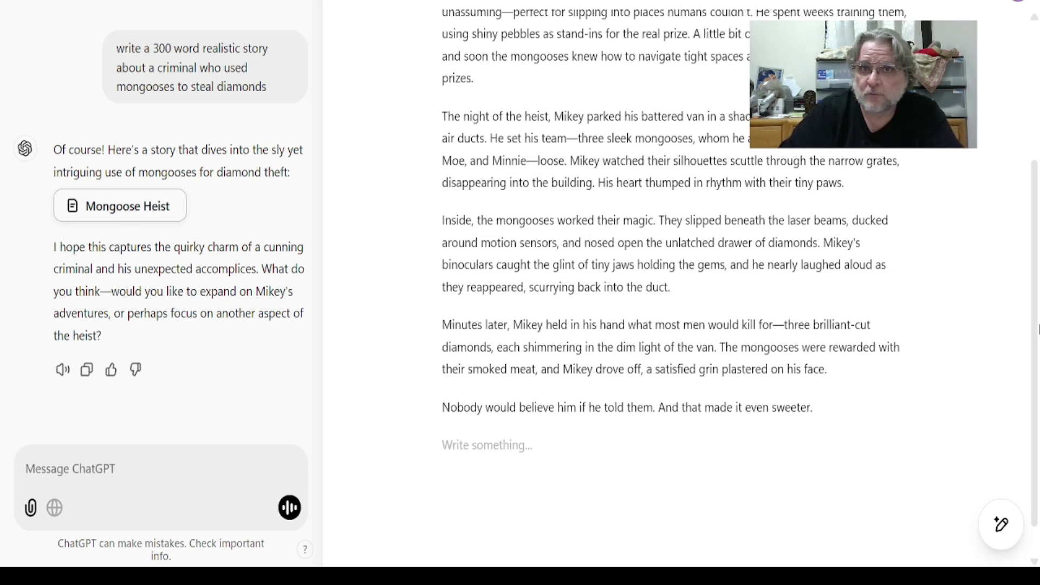
# Lengthen the mongoose heist story in the canvas using the "Longer" length setting and look over the expanded text.
pyautogui.scroll(4, 1018, 174)
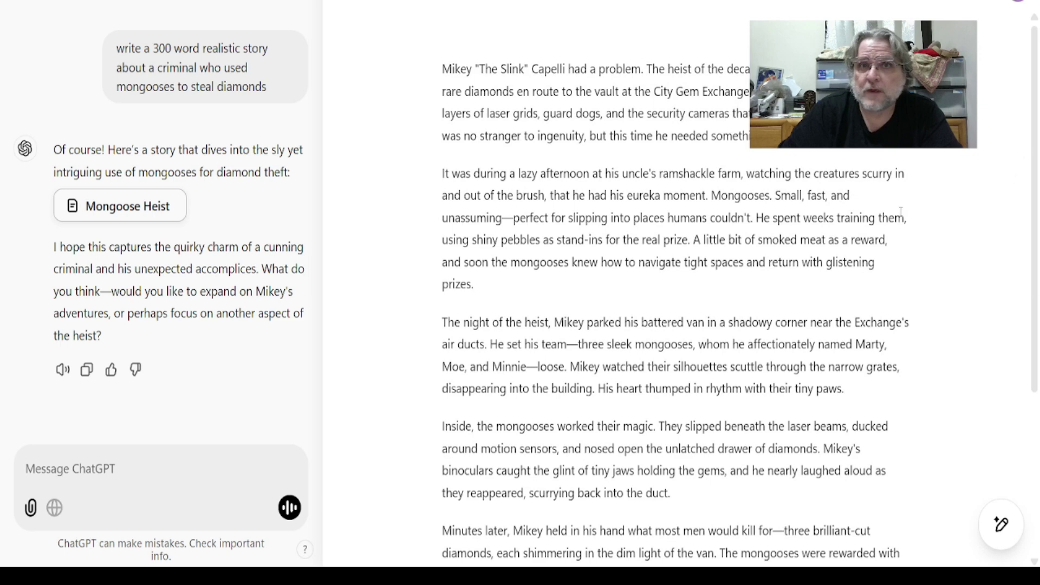
pyautogui.moveTo(999, 528)
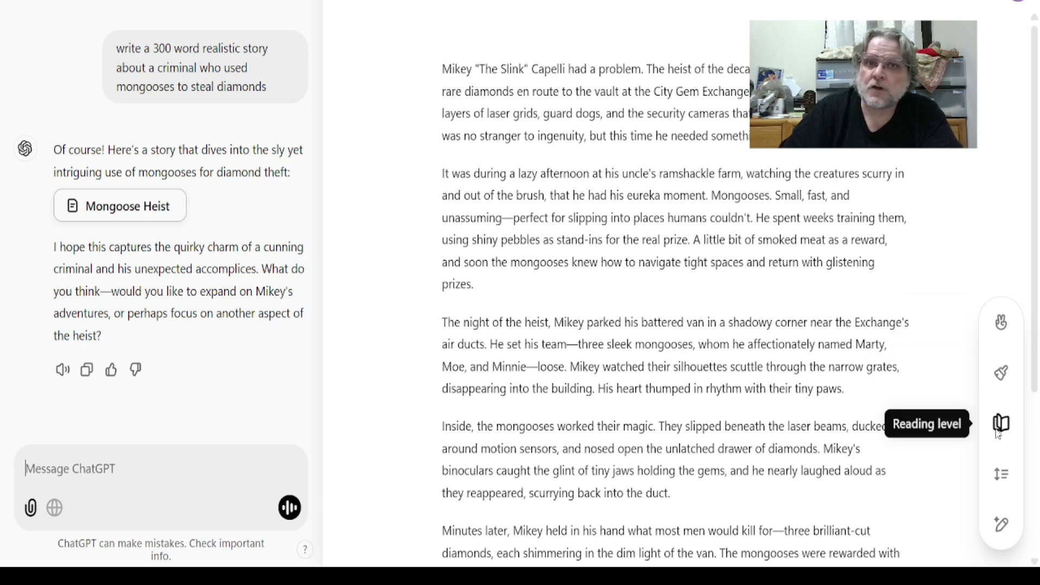
pyautogui.click(1005, 481)
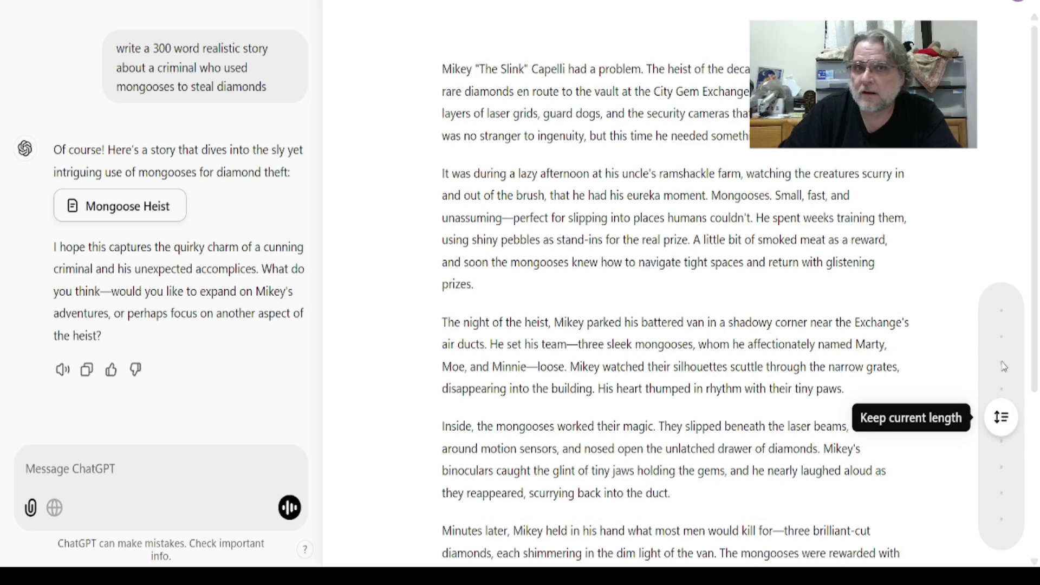
pyautogui.moveTo(1002, 418); pyautogui.dragTo(1007, 374)
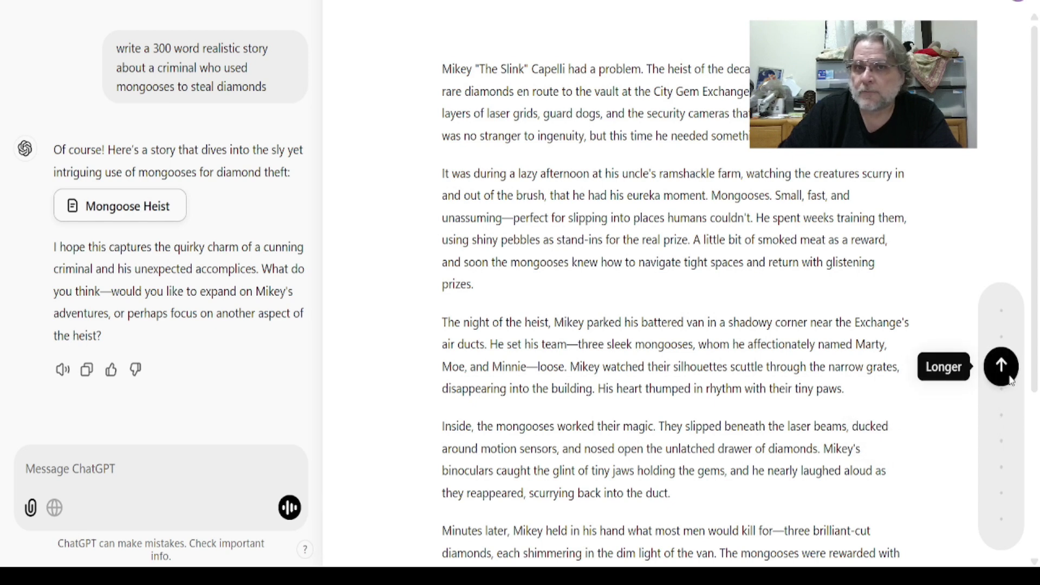
pyautogui.click(1006, 373)
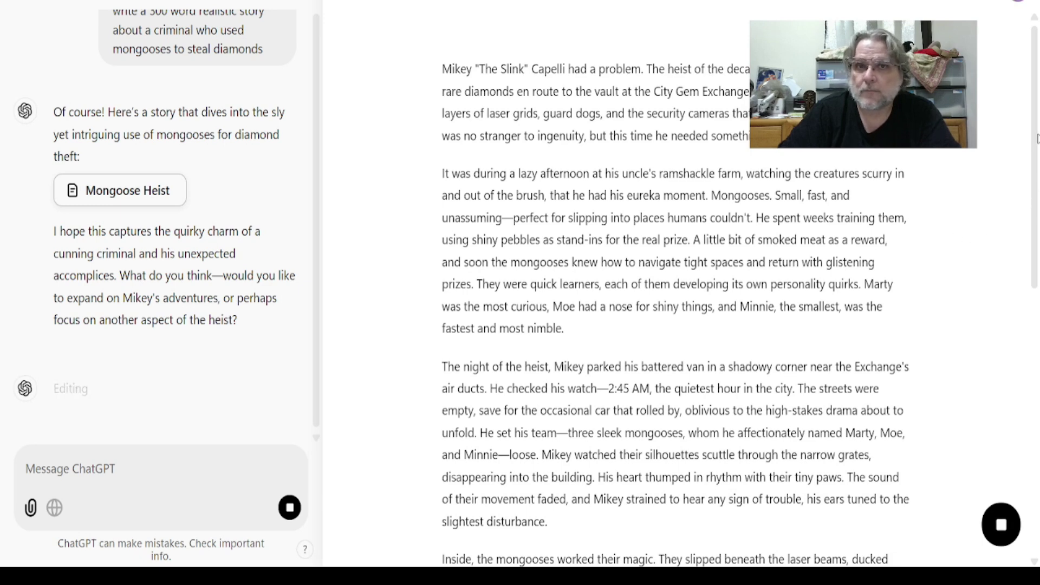
pyautogui.moveTo(1037, 152); pyautogui.dragTo(1037, 409)
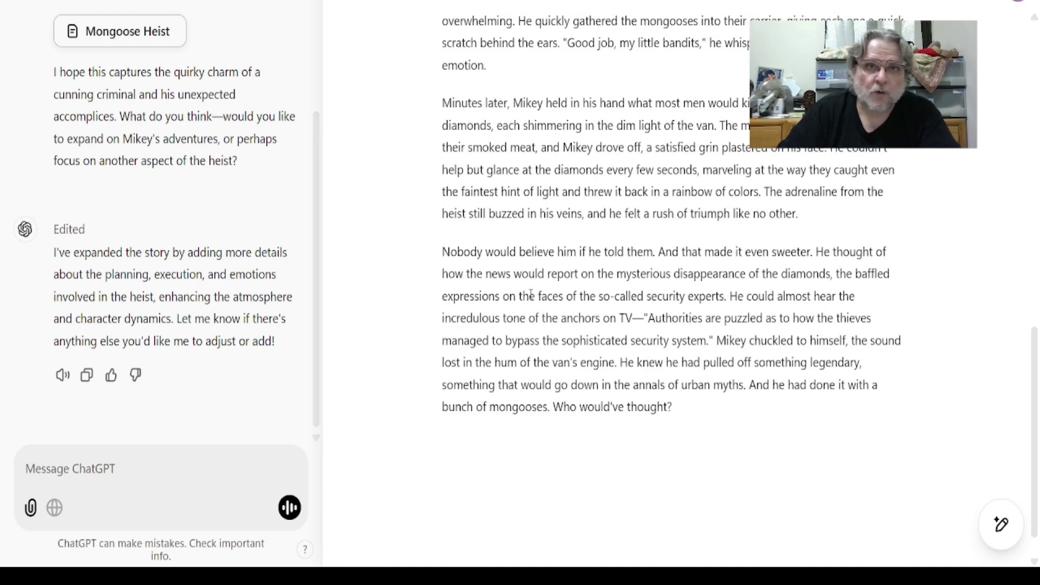
pyautogui.moveTo(1037, 394); pyautogui.dragTo(1032, 91)
# Look over the canvas editing shortcuts and the options offered for the second paragraph's opening sentence.
pyautogui.click(664, 197)
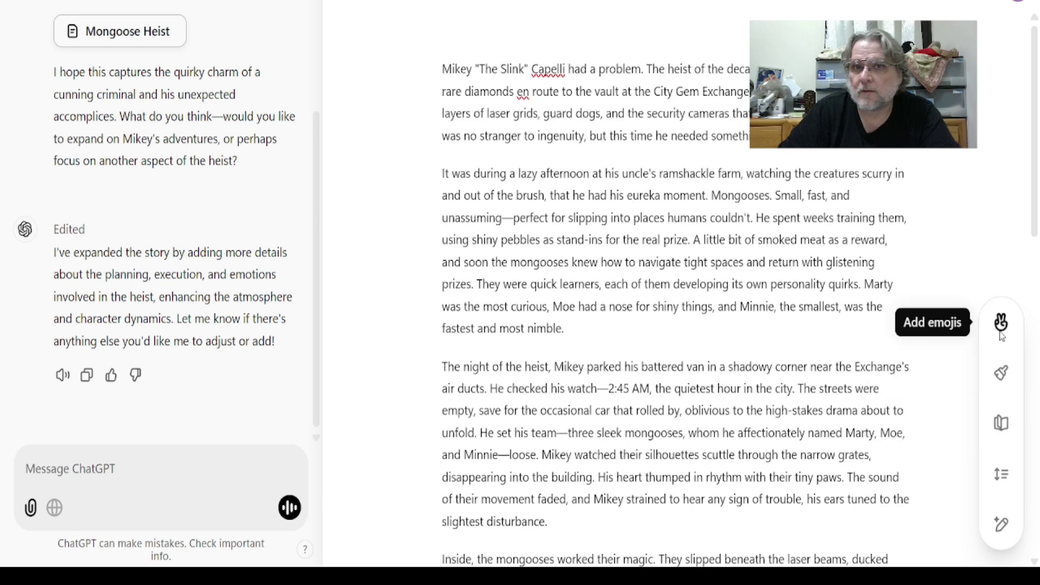
pyautogui.press('Down')
pyautogui.press('Down')
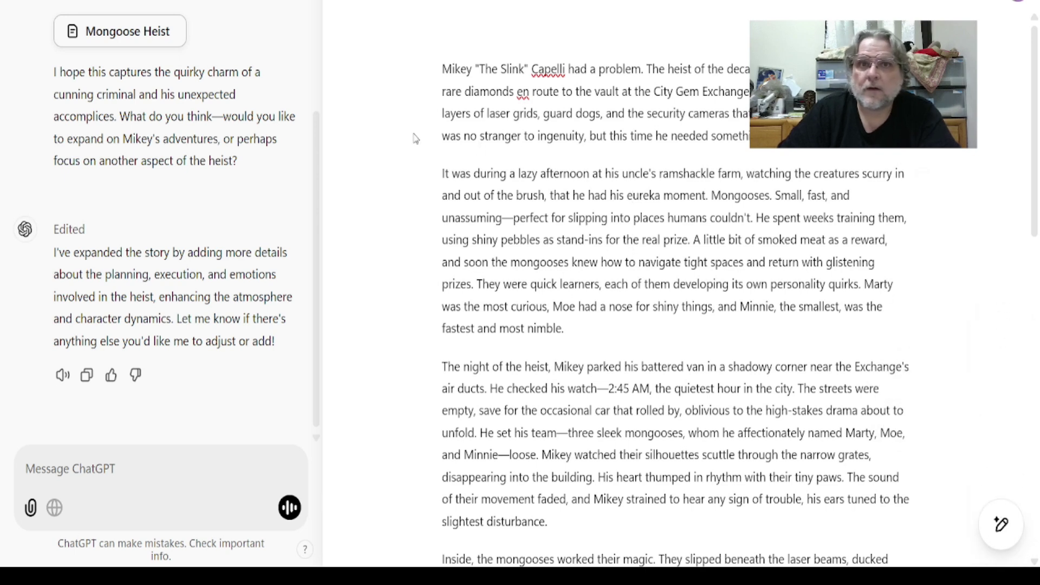
pyautogui.moveTo(442, 174); pyautogui.dragTo(708, 205)
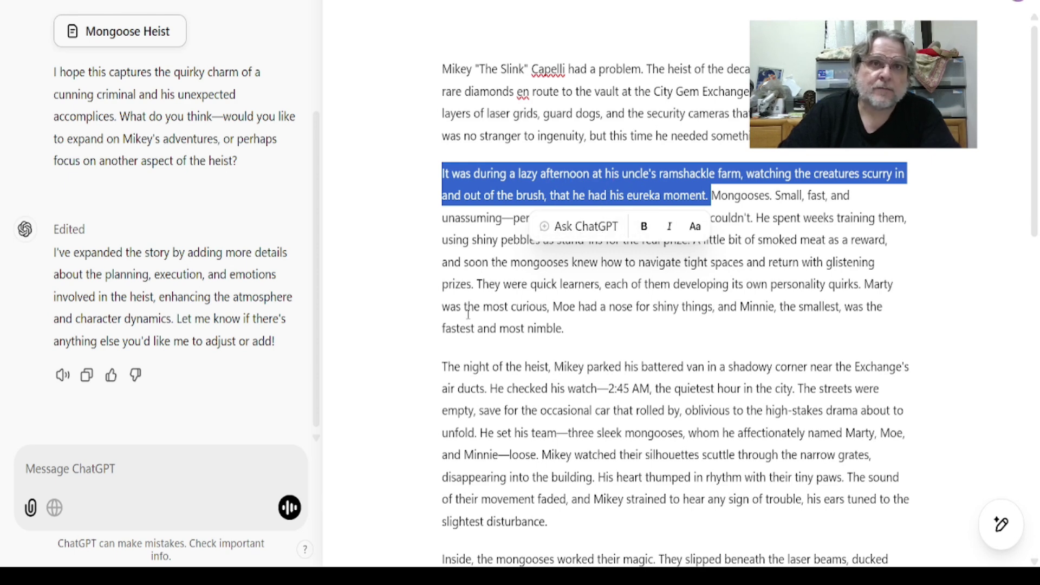
pyautogui.click(461, 298)
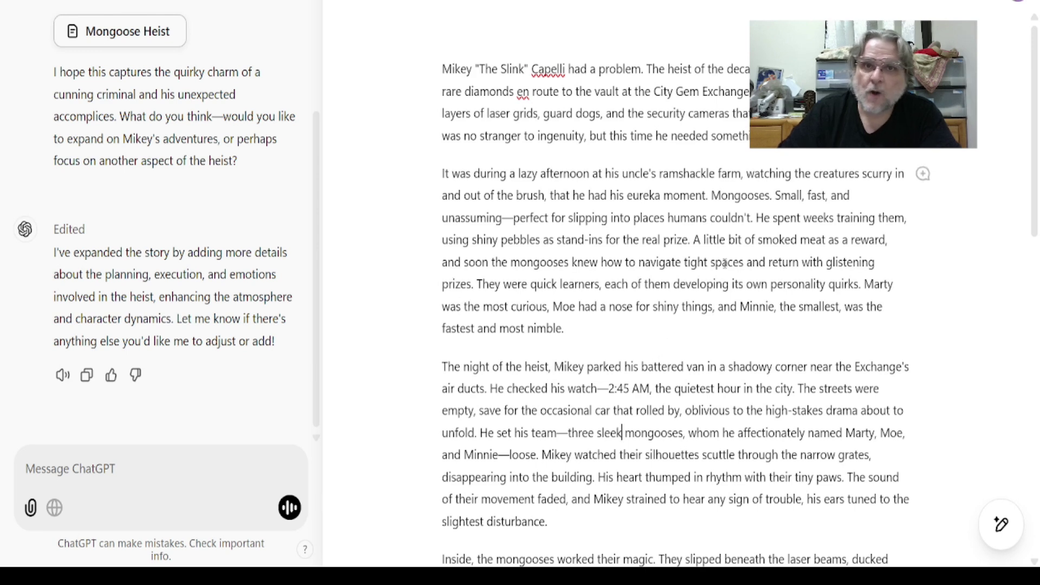
# Ask ChatGPT to rewrite the story's whole second paragraph with the instruction "change this to piglatin".
pyautogui.click(923, 175)
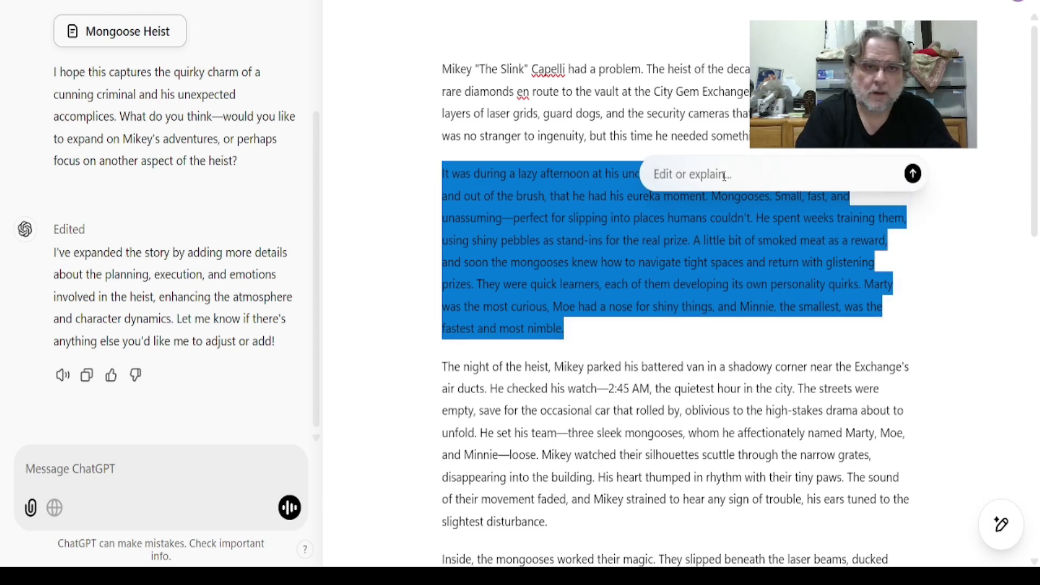
pyautogui.write('chang')
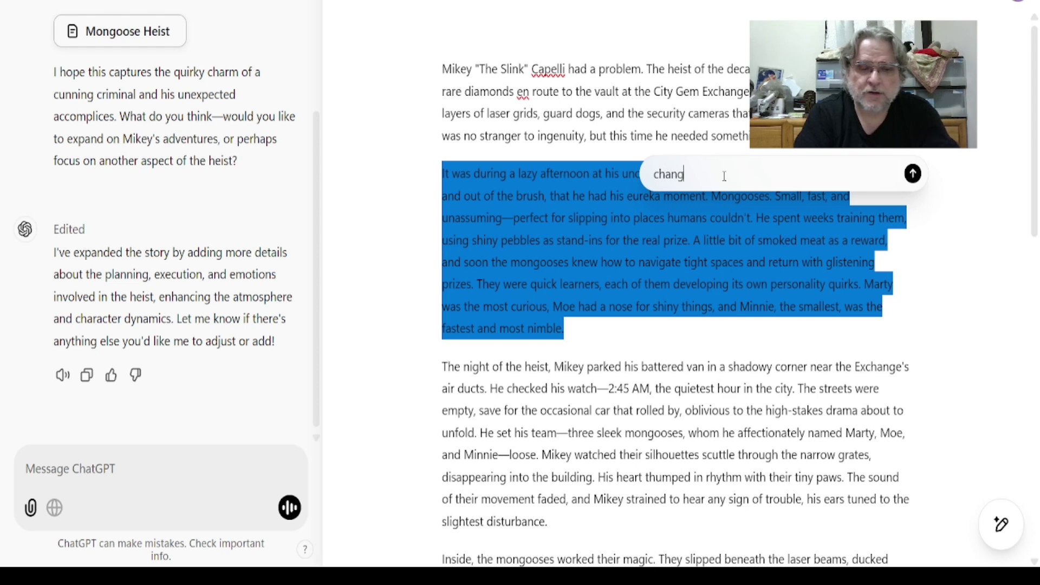
pyautogui.write('e this to piglatin')
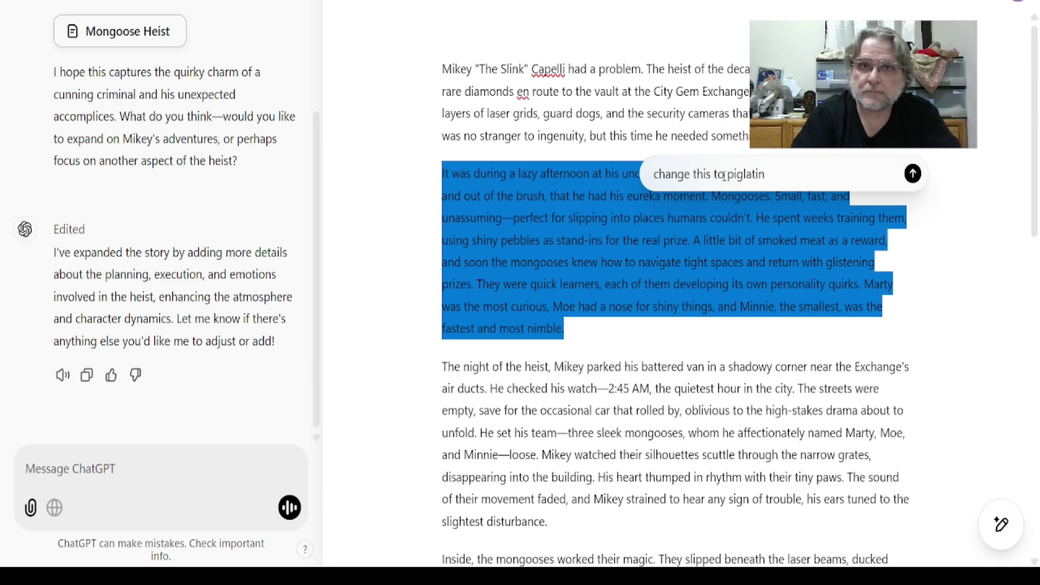
pyautogui.click(912, 174)
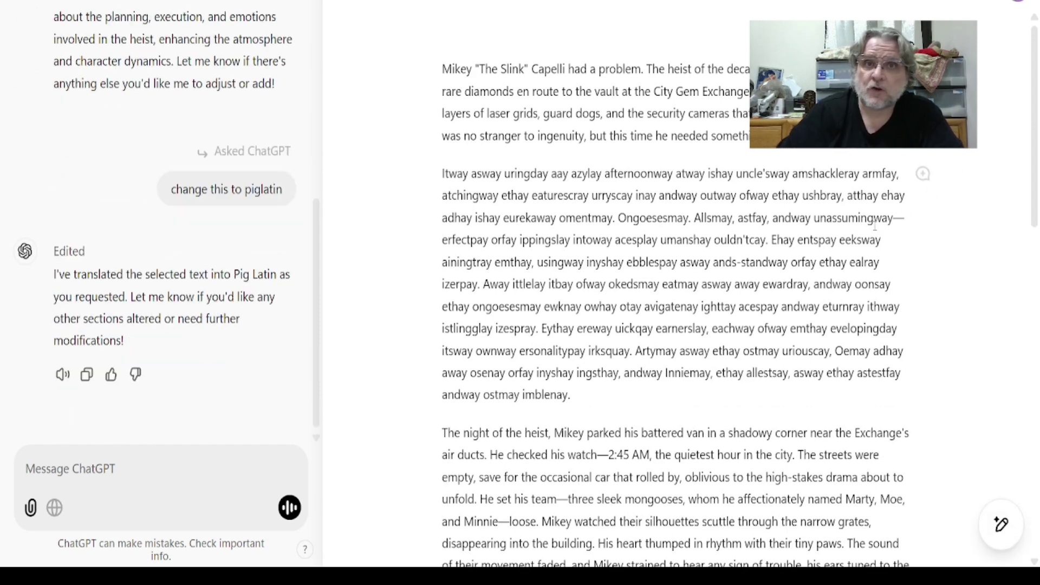
# Select part of the word "eurekaway" in the Pig Latin paragraph and adjust the selected text's reading level to College.
pyautogui.click(924, 174)
pyautogui.click(924, 174)
pyautogui.click(439, 194)
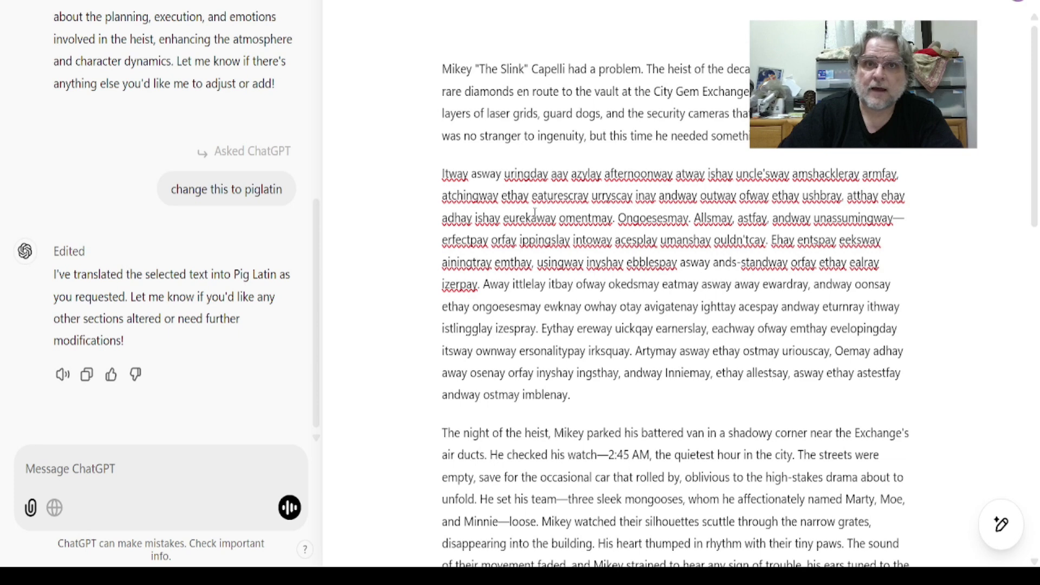
pyautogui.moveTo(531, 218); pyautogui.dragTo(537, 218)
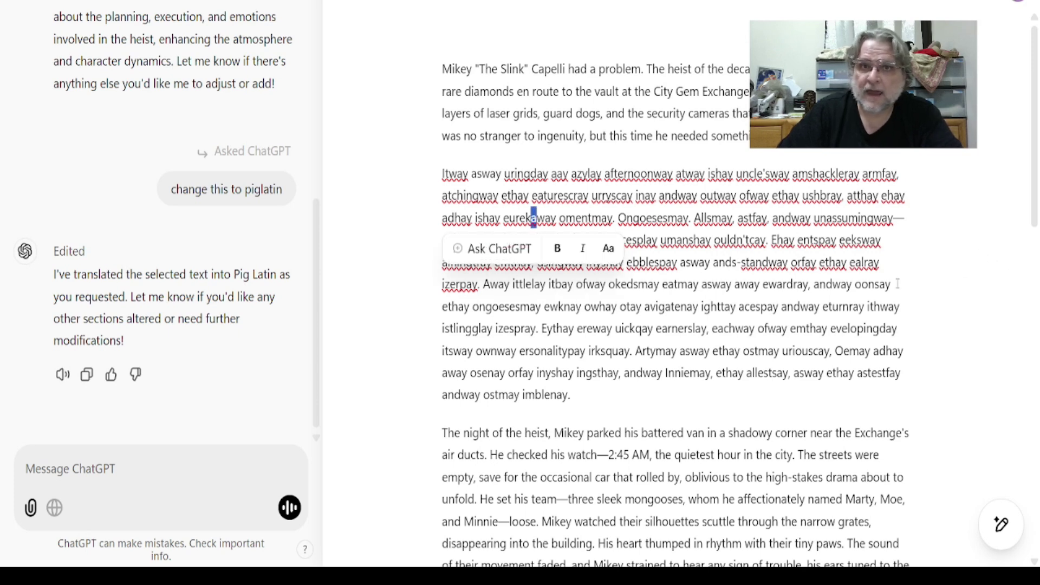
pyautogui.moveTo(1008, 535)
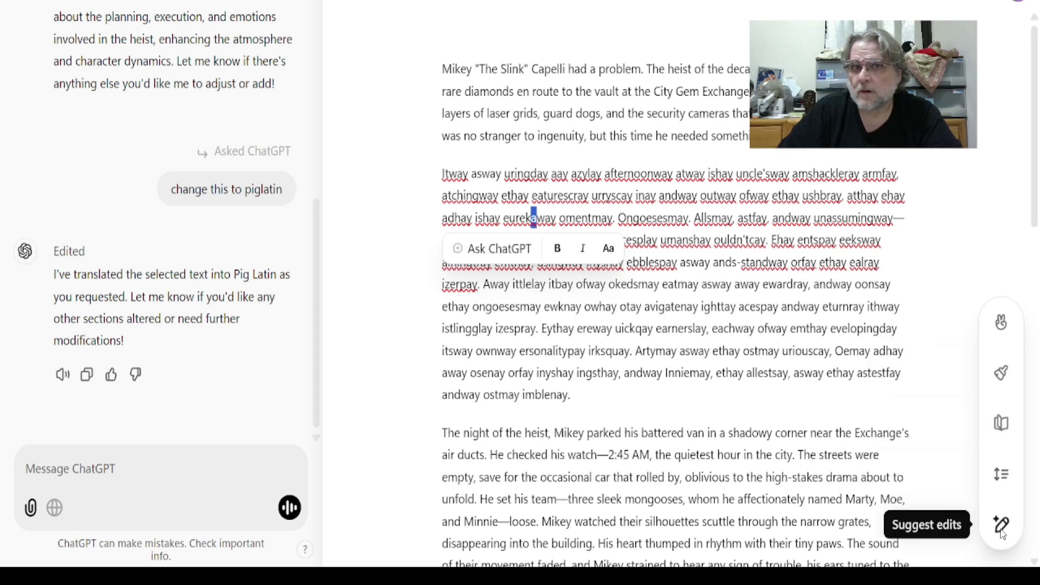
pyautogui.click(997, 425)
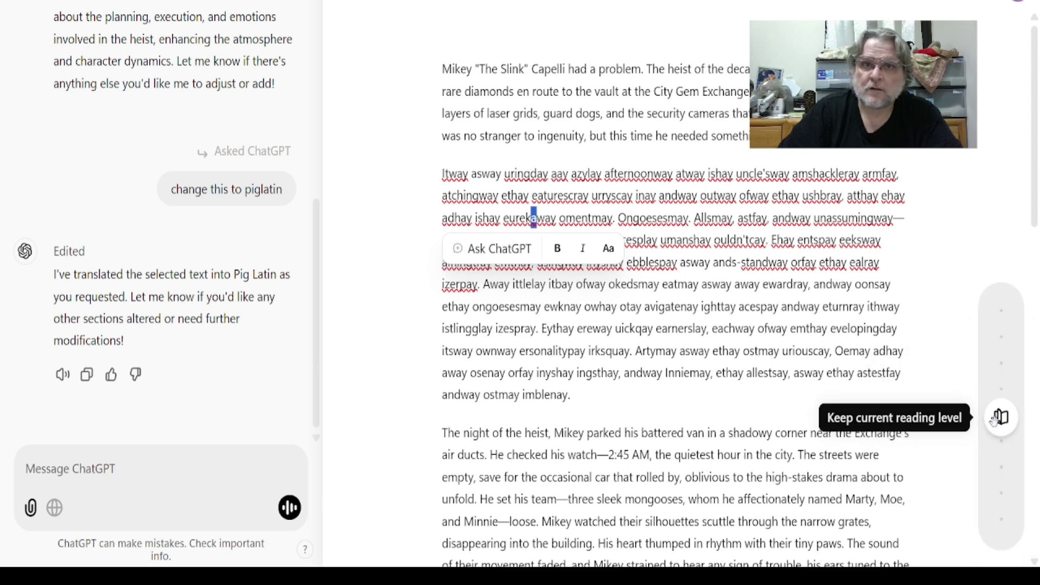
pyautogui.moveTo(1001, 433); pyautogui.dragTo(1011, 360)
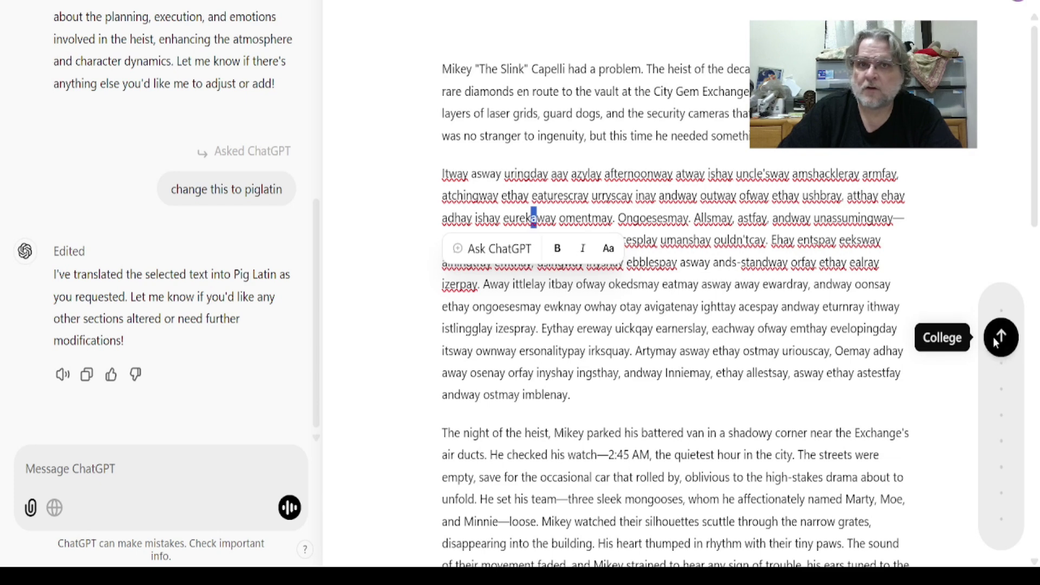
pyautogui.click(1001, 338)
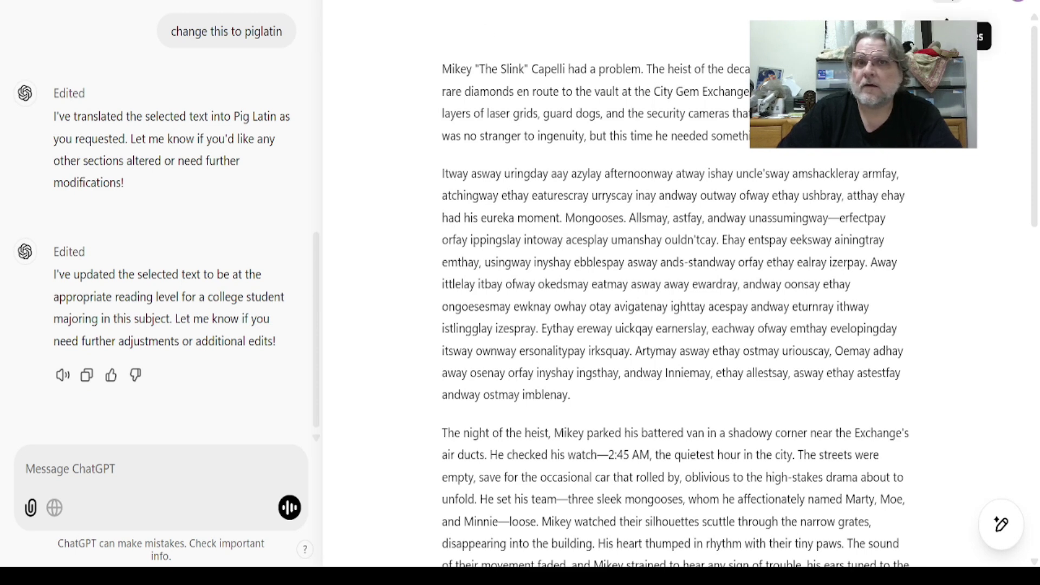
# Show the tracked changes in the story's second paragraph, review them and hide the change markup again.
pyautogui.click(950, 2)
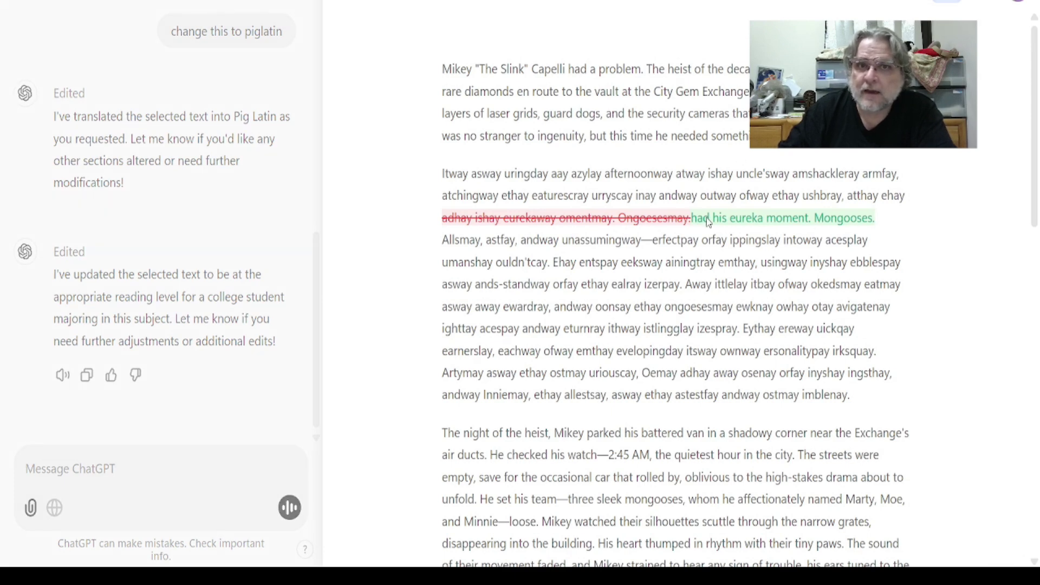
pyautogui.click(923, 2)
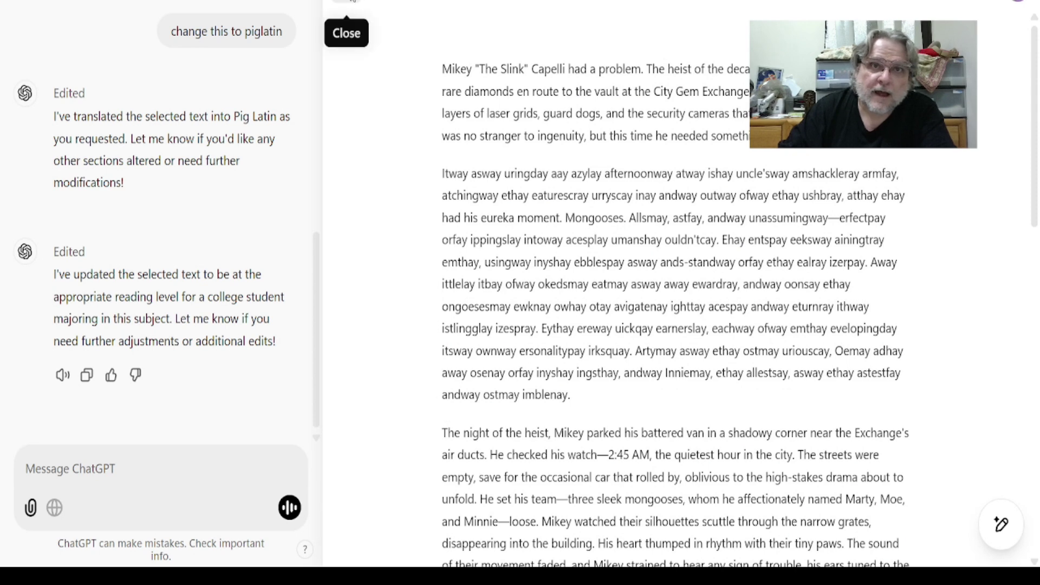
# Close the canvas to return to the chat and have the latest reply about the college reading level read aloud.
pyautogui.click(346, 3)
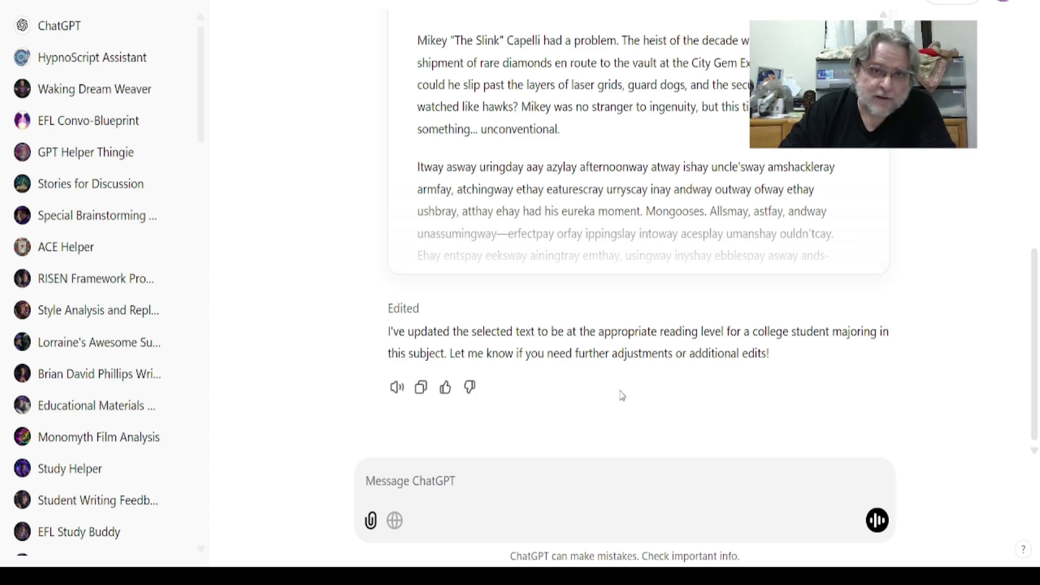
pyautogui.click(397, 388)
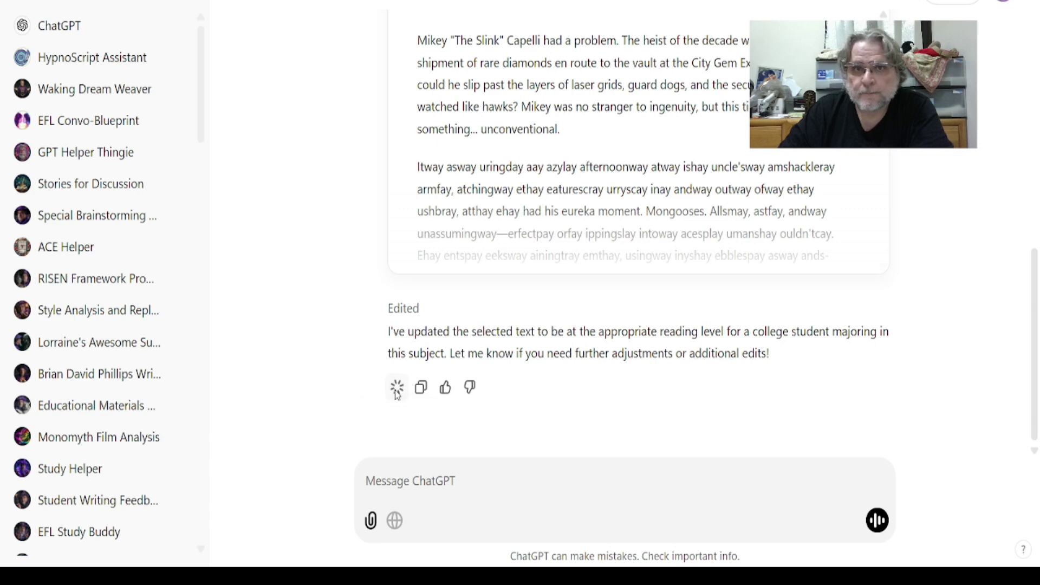